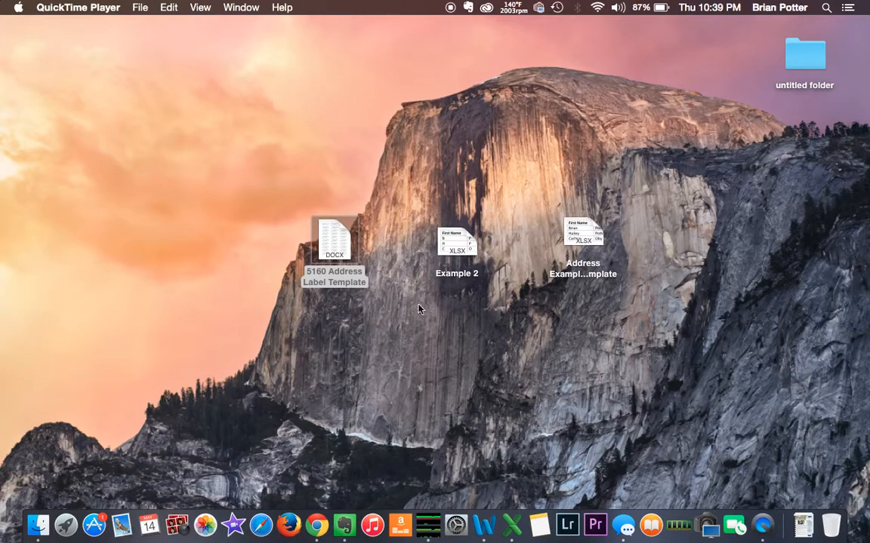
- Open the Address Examples Template spreadsheet to review it, then close it
left_click(593, 276)
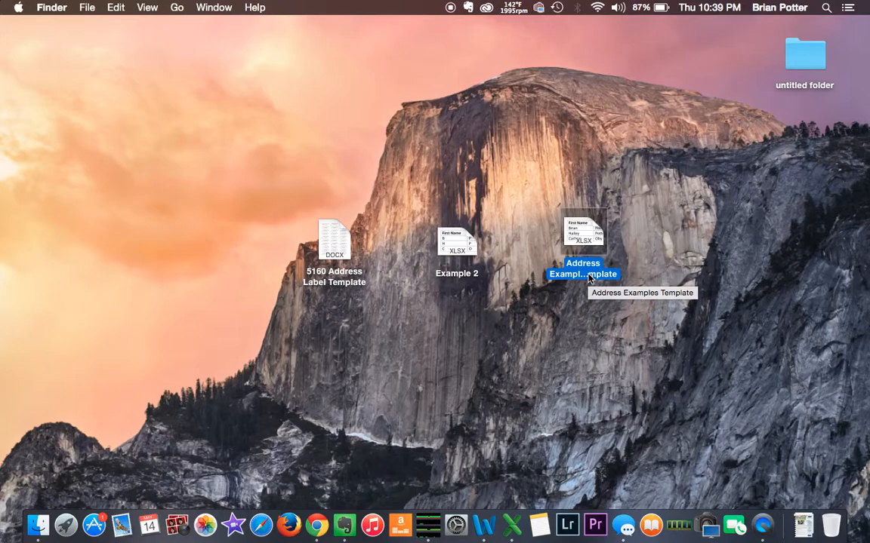
left_click(337, 284)
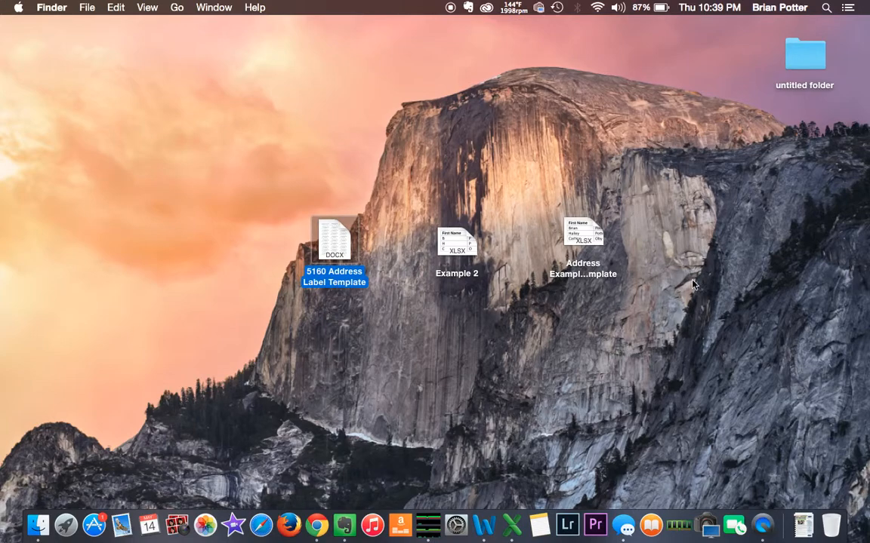
left_click(600, 277)
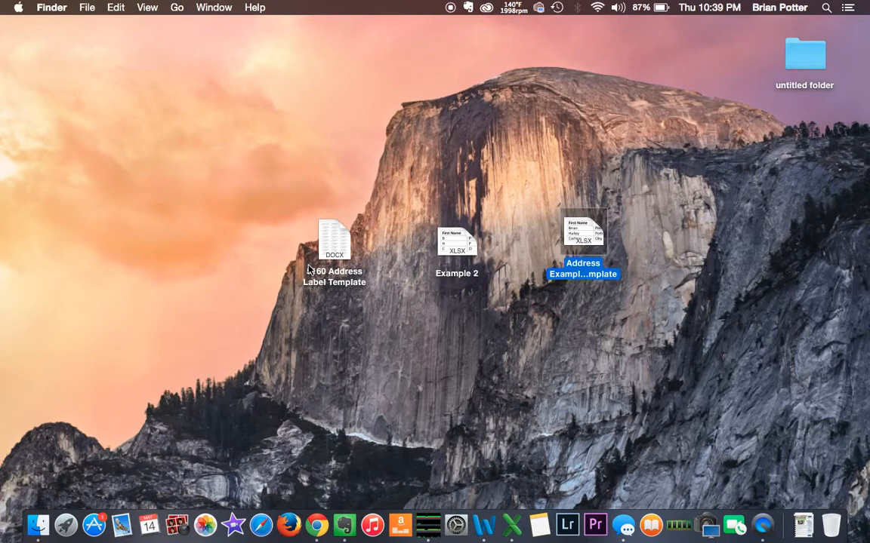
left_click(325, 283)
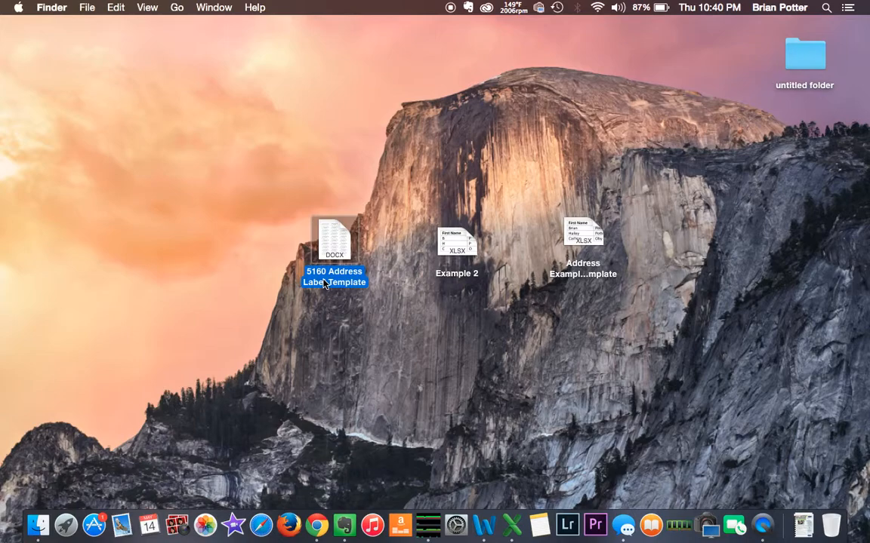
left_click(592, 266)
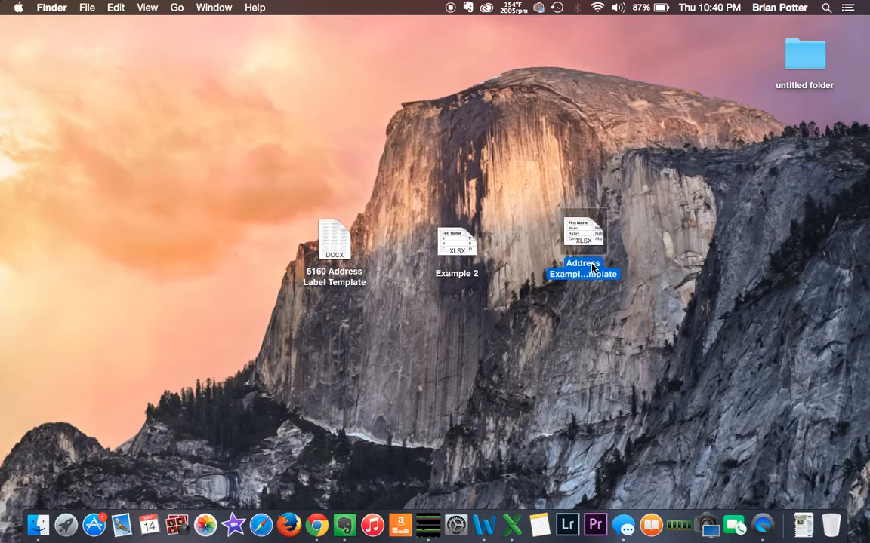
double_click(593, 266)
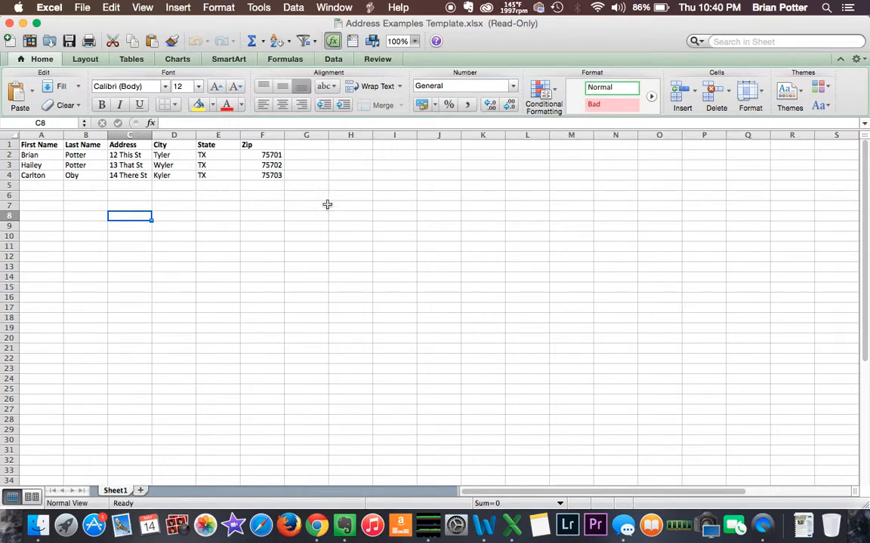
left_click(9, 24)
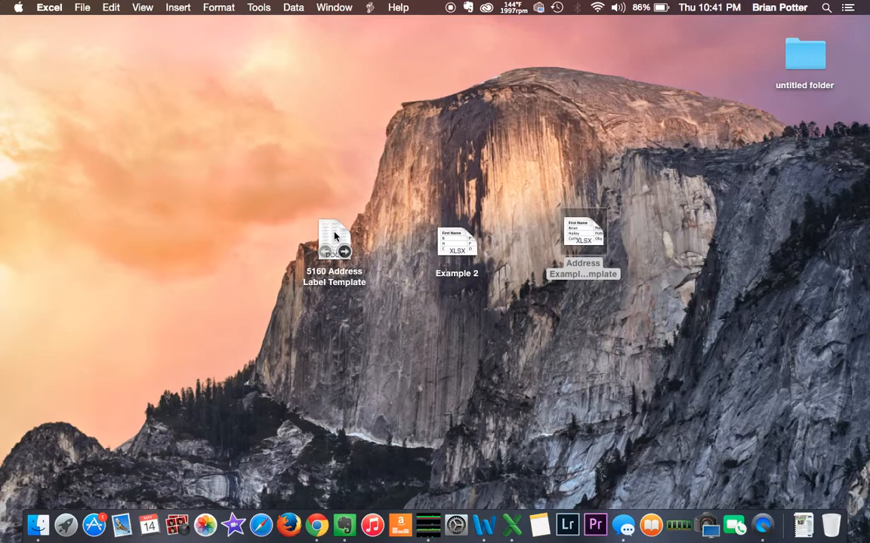
- Open the 5160 label template and attach Address Examples Template.xlsx (Sheet 1, entire worksheet) as its data source
mouse_move(349, 240)
double_click(342, 242)
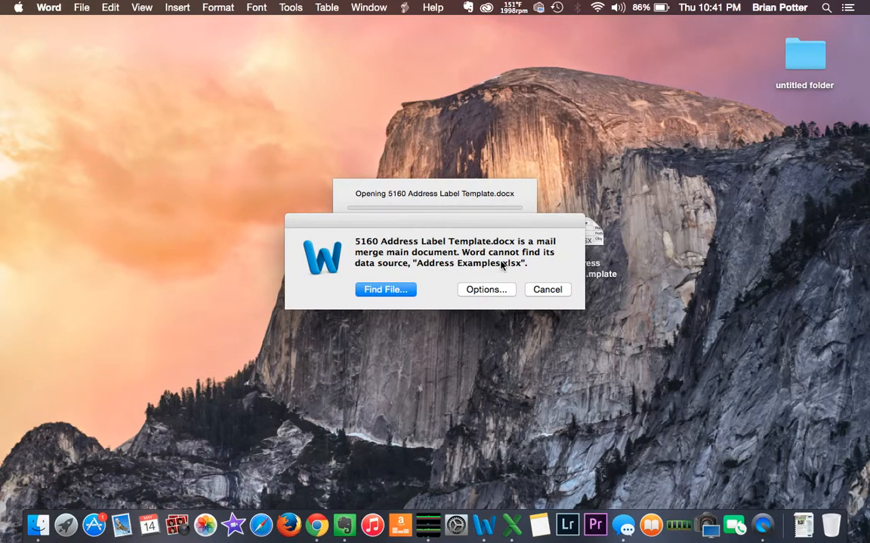
left_click(400, 291)
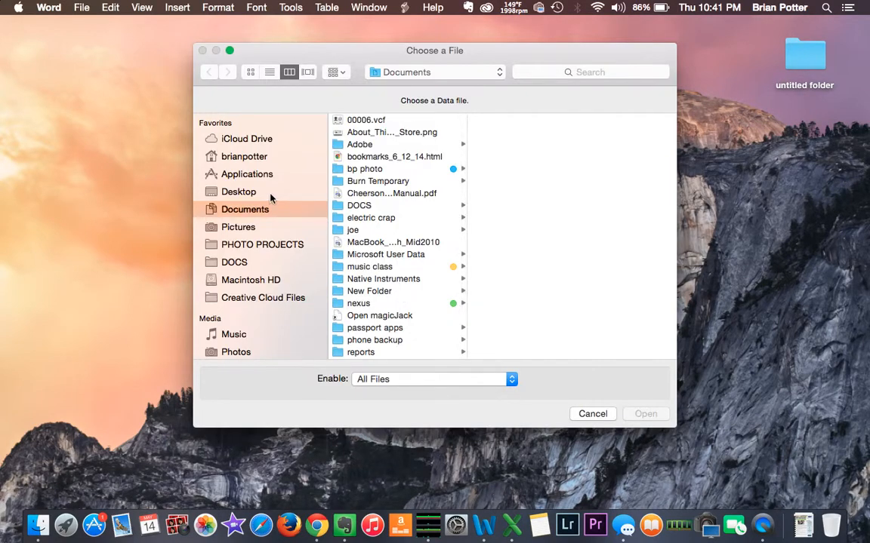
left_click(261, 194)
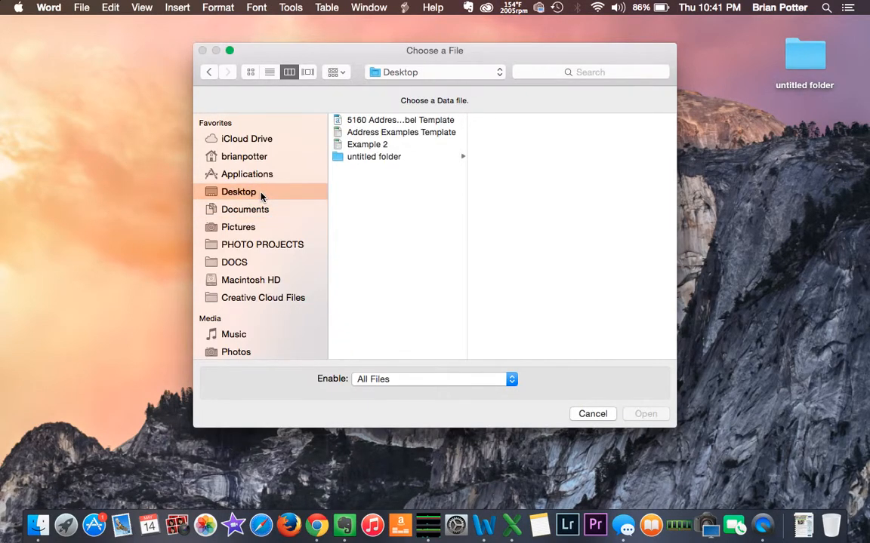
left_click(361, 135)
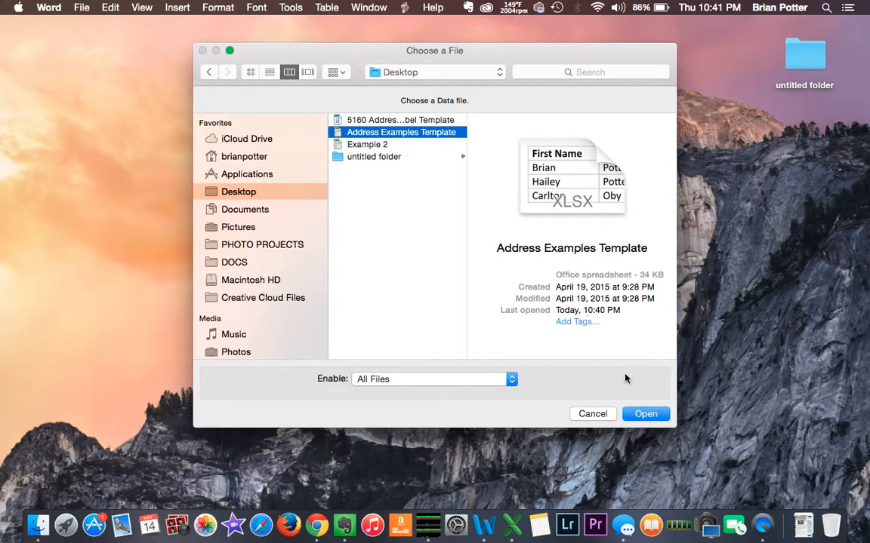
left_click(640, 414)
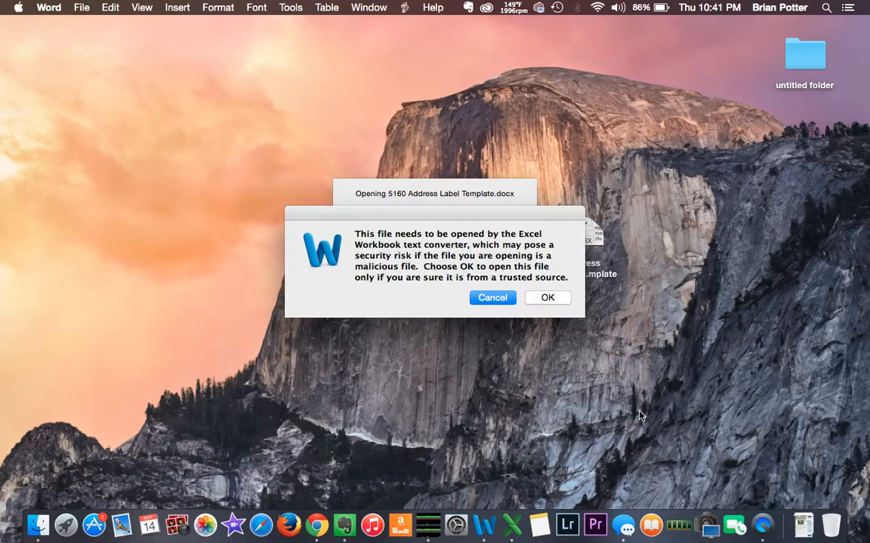
left_click(548, 298)
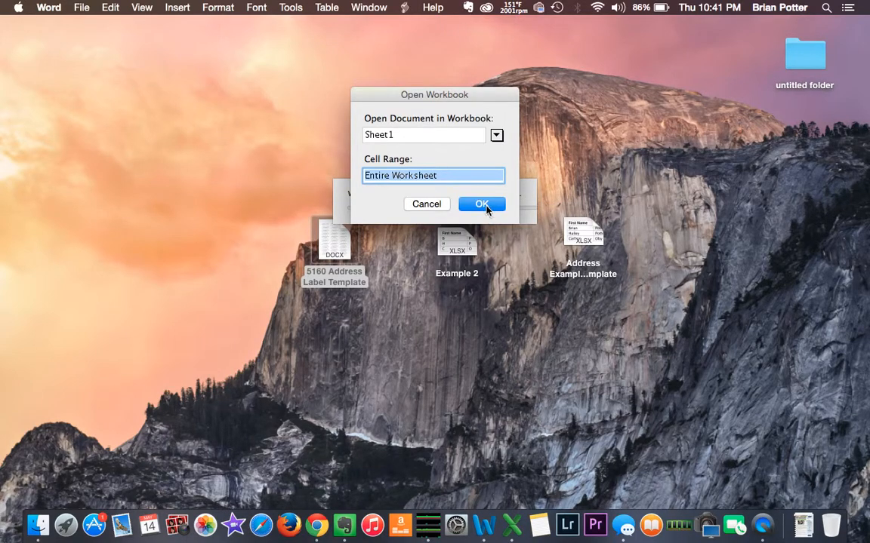
left_click(481, 204)
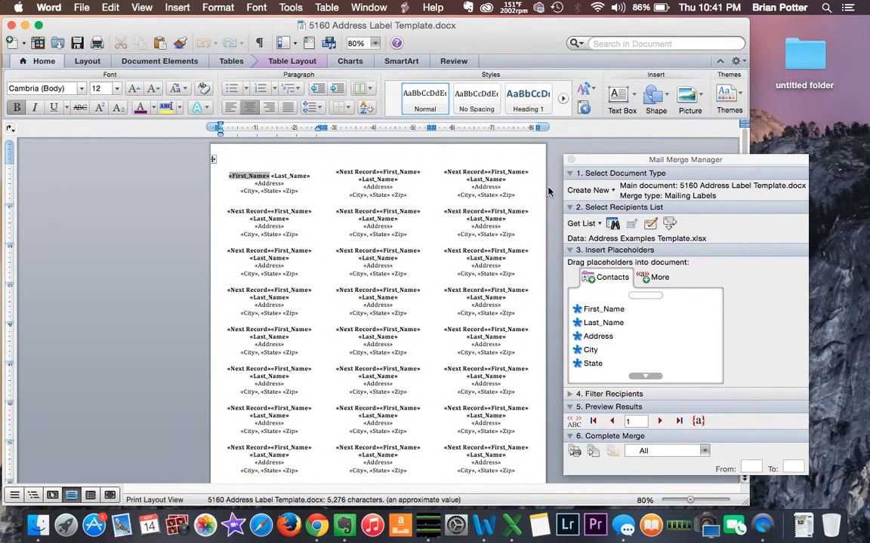
- Close the Mail Merge Manager palette so only the merge-field label sheet shows
left_click(571, 160)
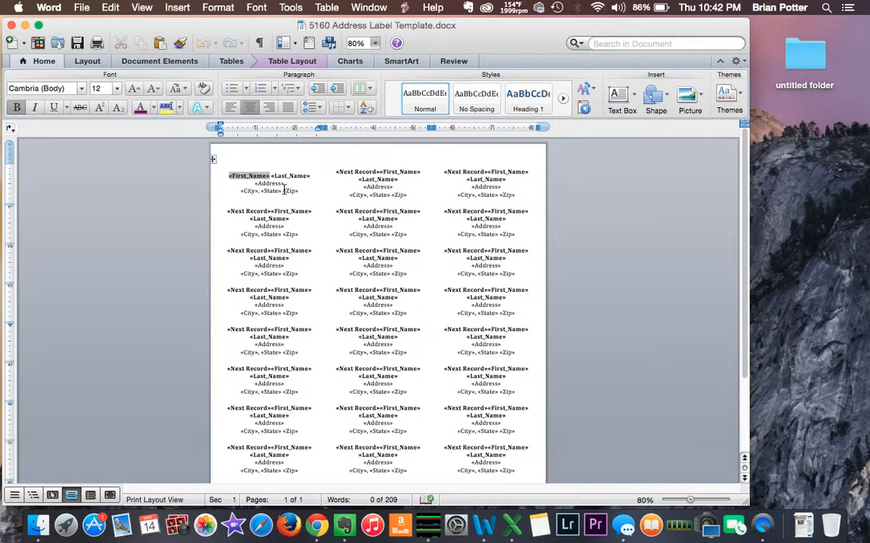
- Reopen the 5160 template, relink Address Examples Template.xlsx (Sheet 1, entire worksheet), then close Mail Merge Manager
left_click(12, 25)
double_click(329, 239)
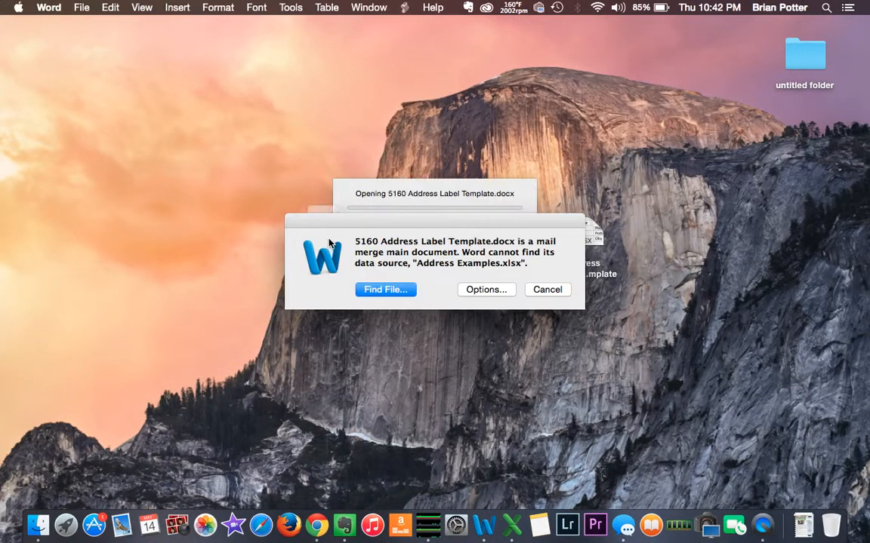
left_click(402, 290)
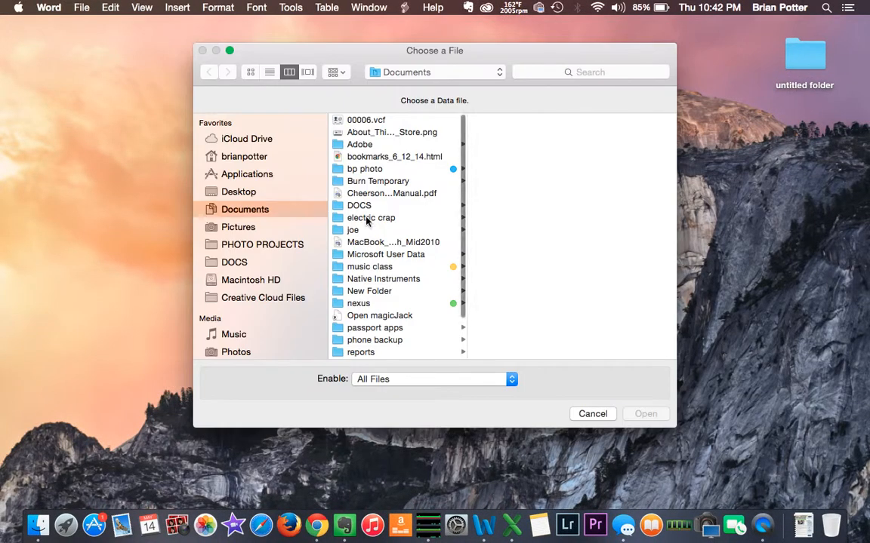
left_click(272, 193)
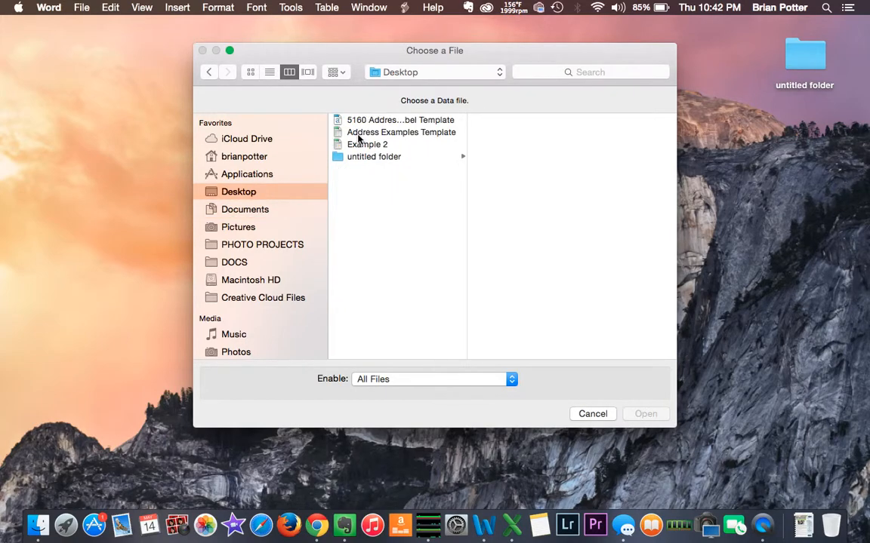
left_click(359, 133)
left_click(643, 417)
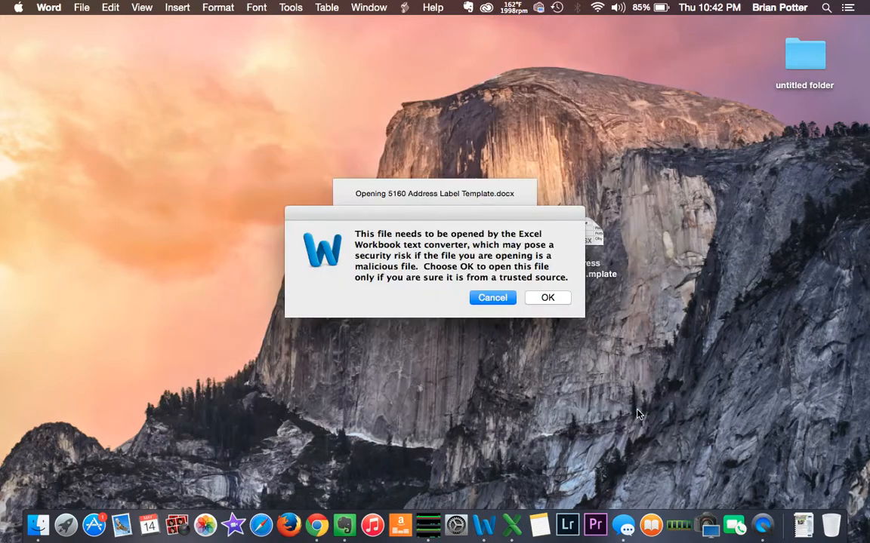
left_click(547, 298)
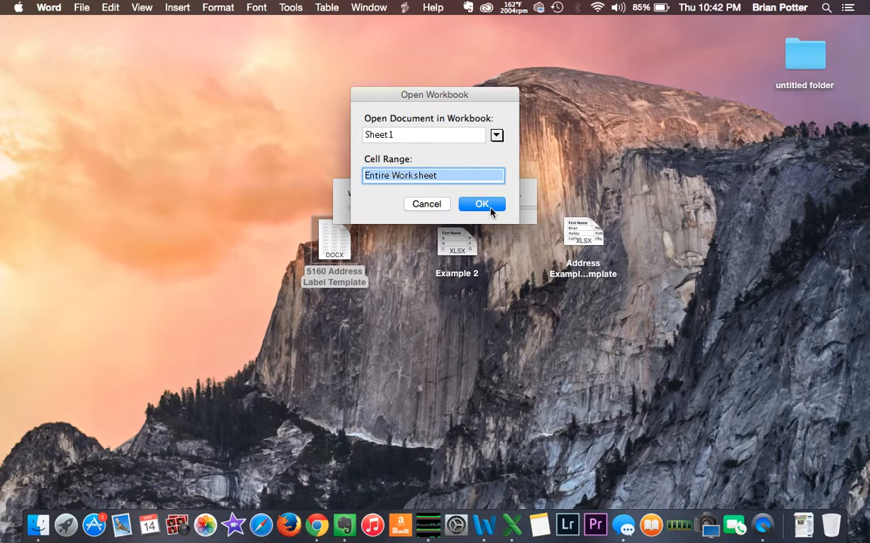
left_click(489, 206)
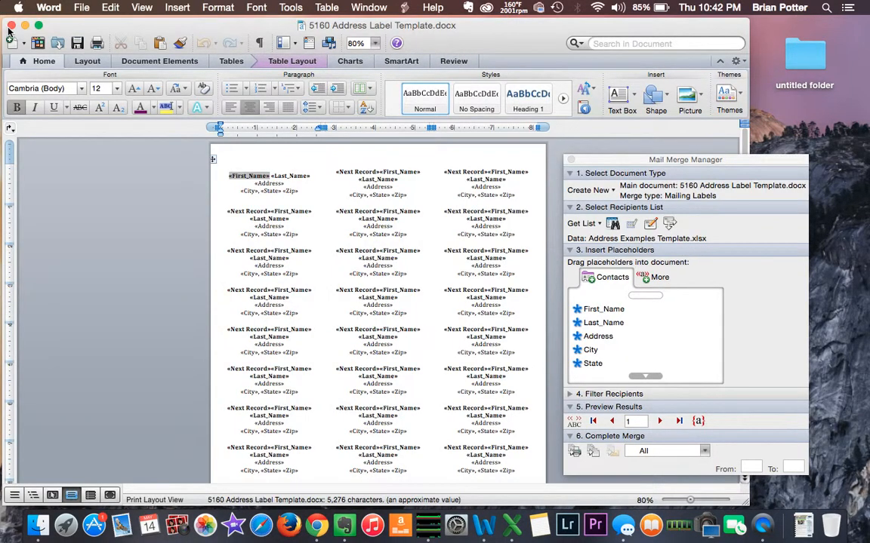
left_click(571, 160)
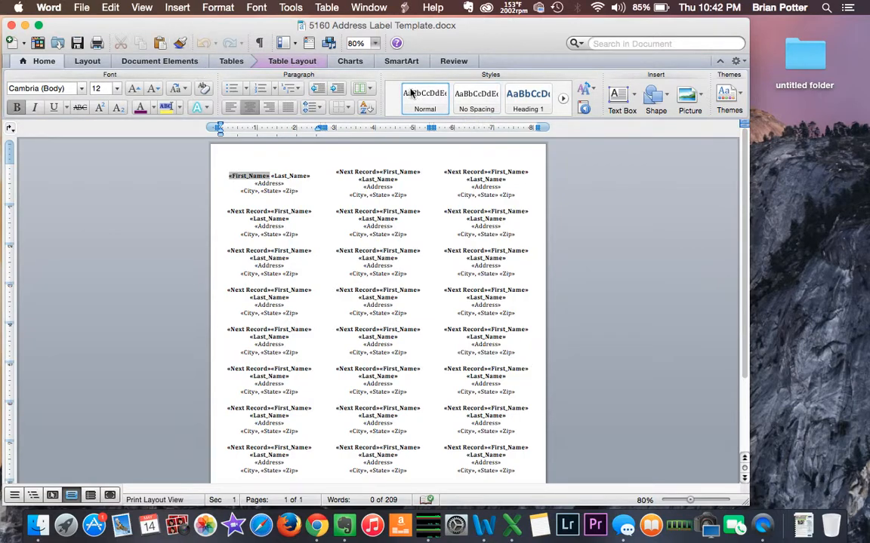
- Show the Tools menu containing the Mail Merge Manager command
left_click(290, 7)
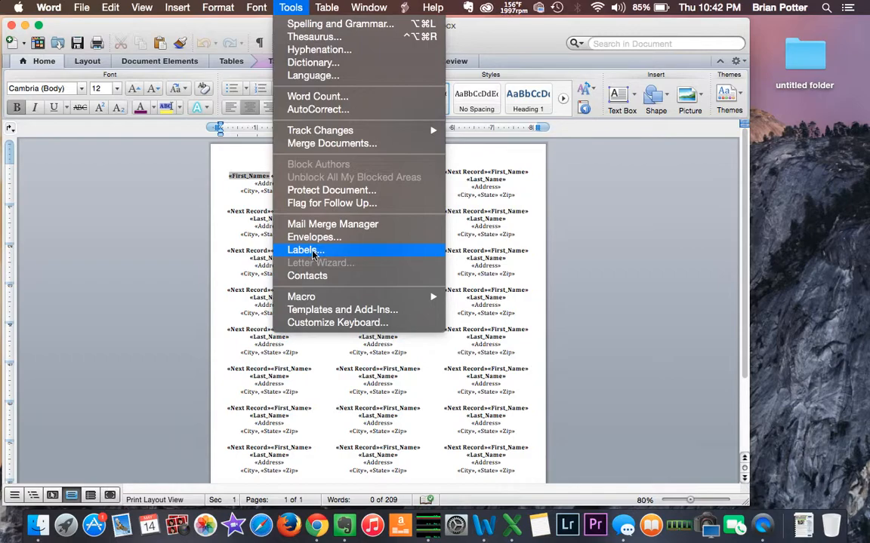
- Reopen the Mail Merge Manager and choose Get List > Open Data Source to pick a recipient file
left_click(385, 229)
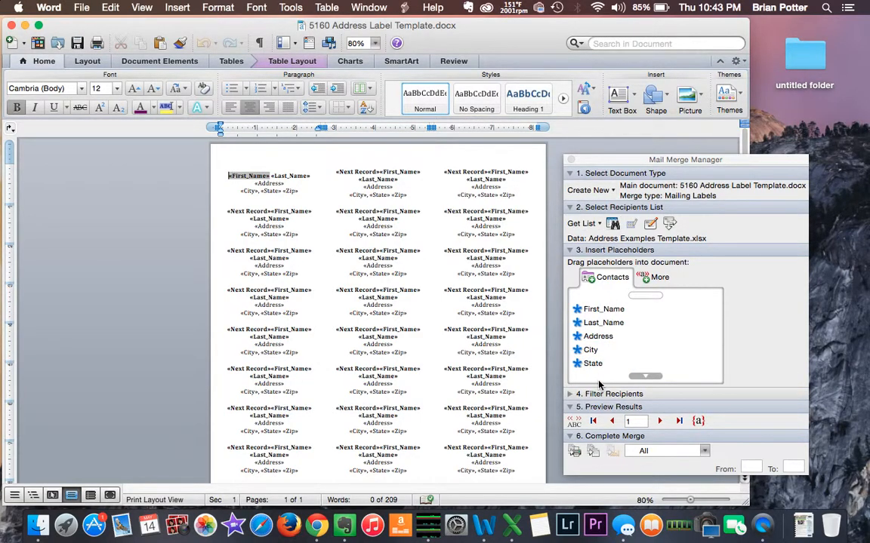
left_click(590, 228)
left_click(591, 228)
left_click(591, 228)
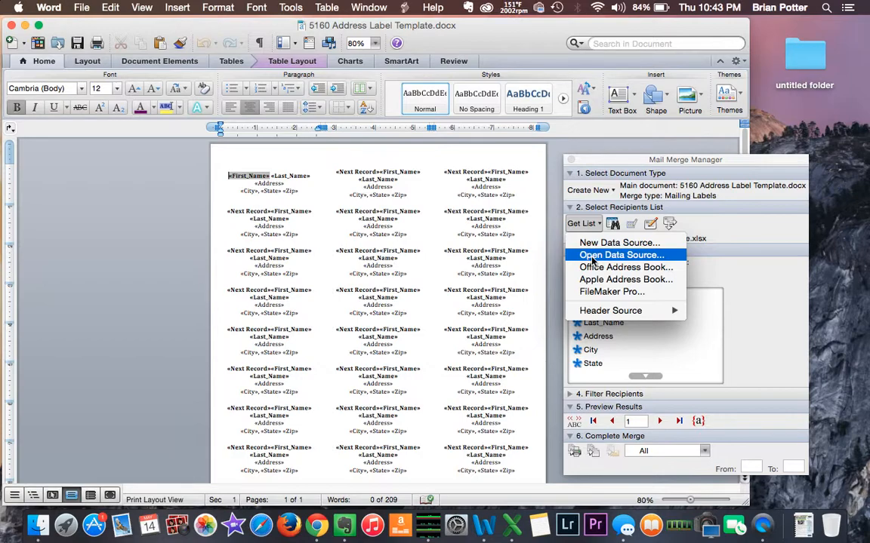
left_click(593, 256)
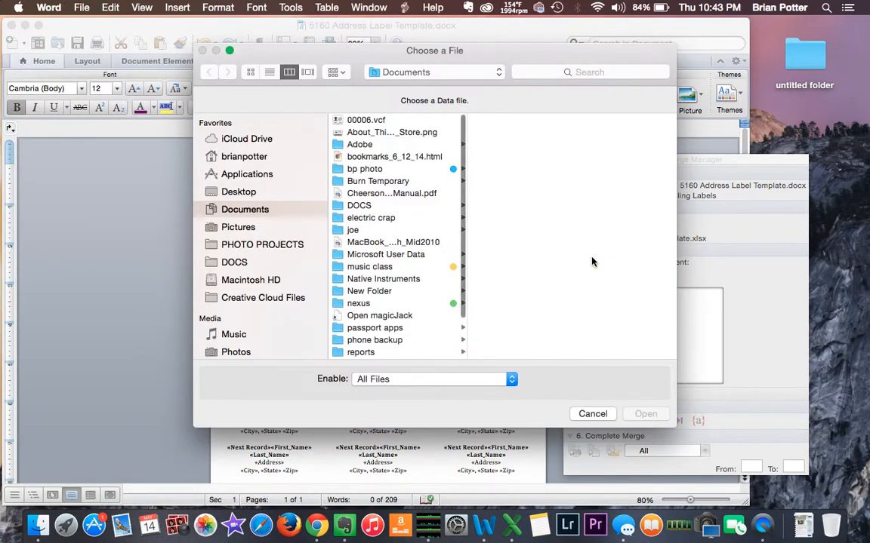
- Choose Address Examples Template from the Desktop as the data source and accept the converter warning
left_click(252, 192)
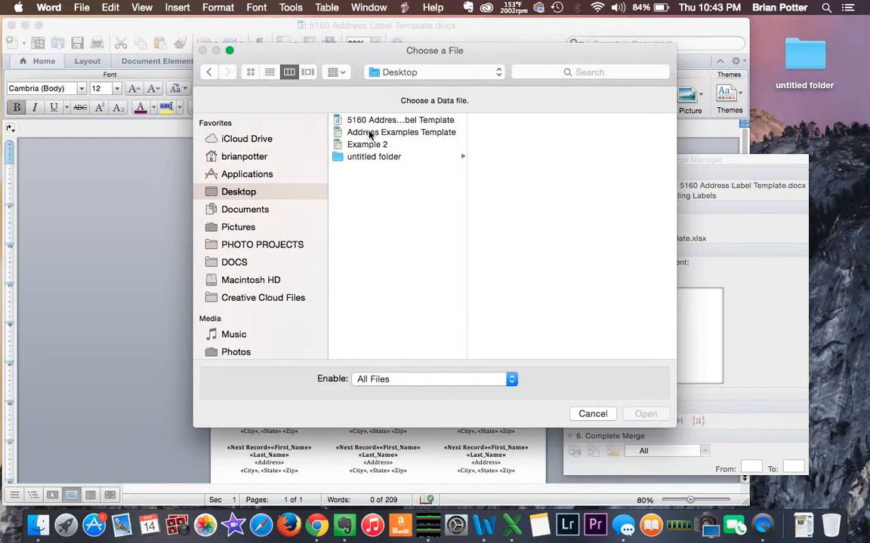
left_click(370, 134)
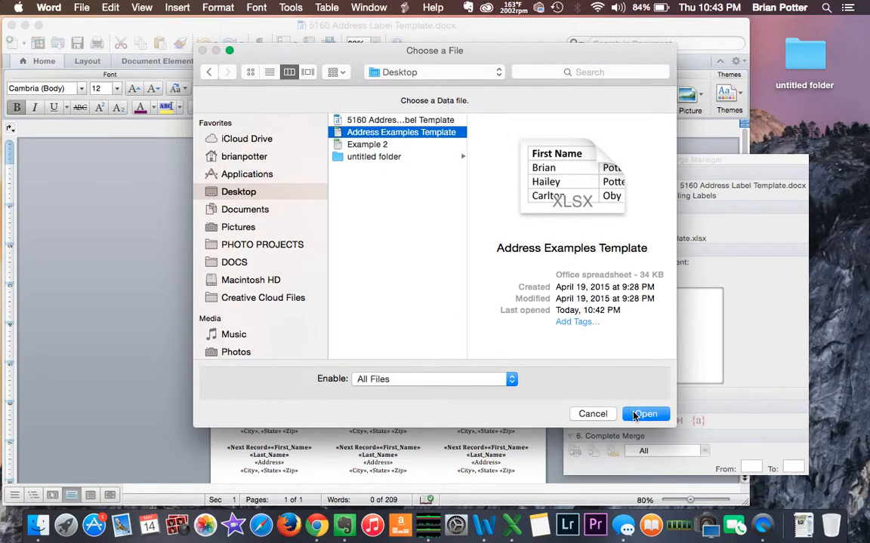
key("Return")
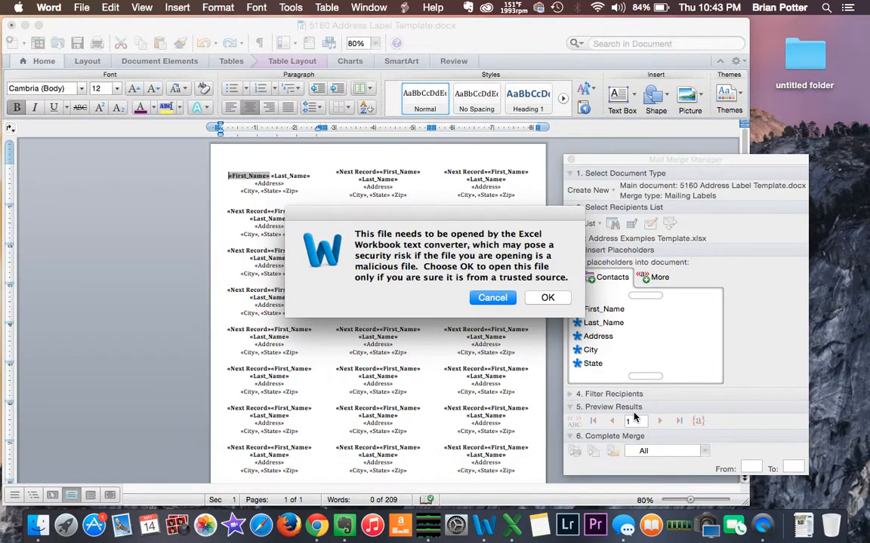
left_click(544, 298)
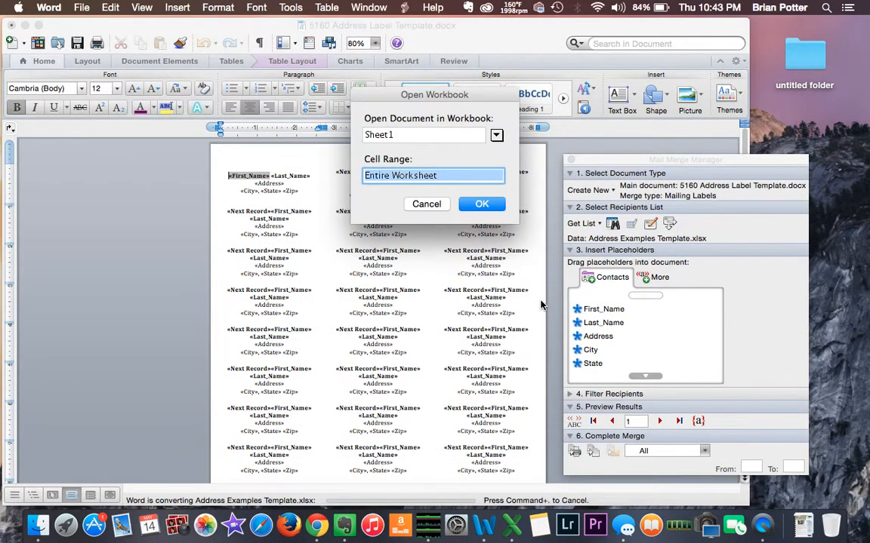
- Load Sheet 1's entire worksheet, then toggle View Merged Data repeatedly, ending with merge fields shown
left_click(481, 204)
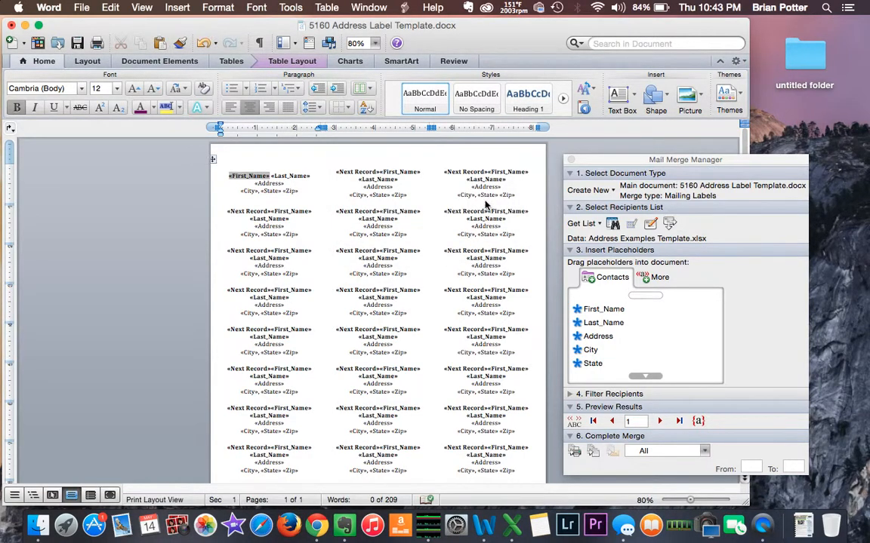
left_click(573, 427)
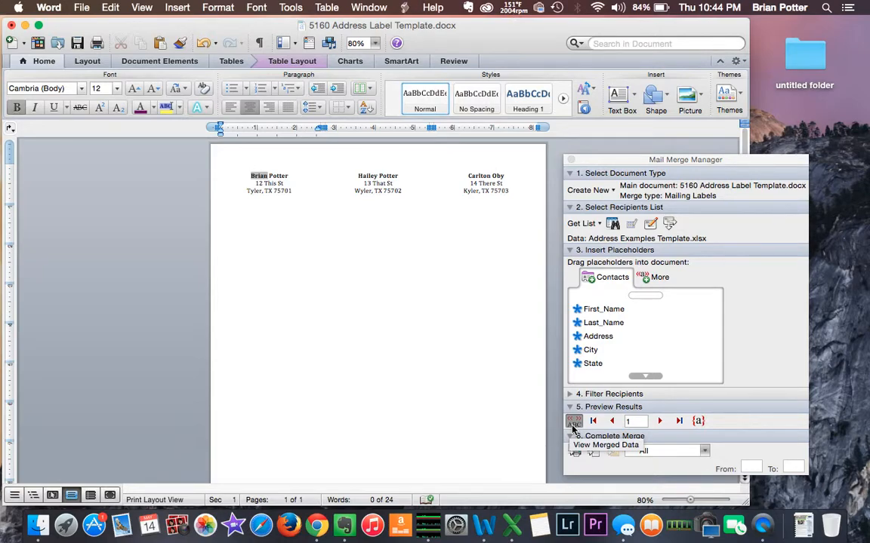
left_click(574, 425)
left_click(573, 425)
left_click(574, 421)
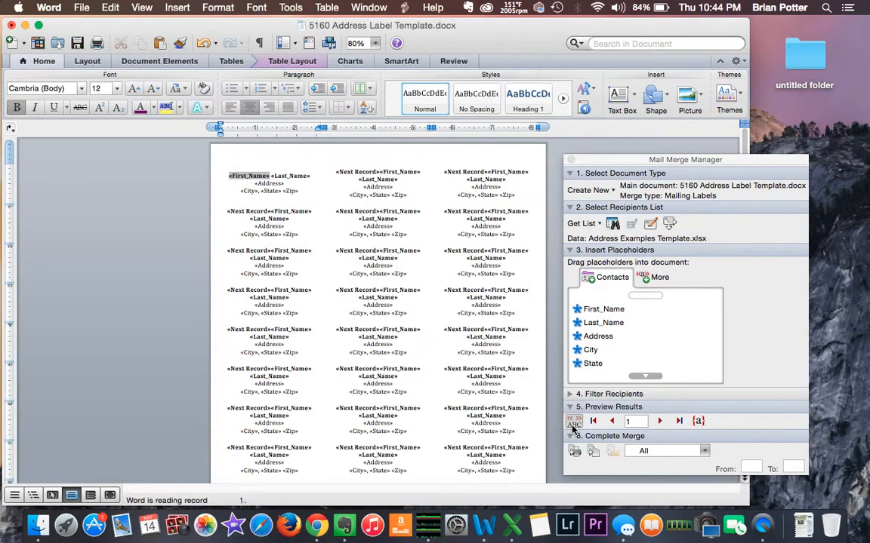
left_click(574, 421)
left_click(574, 423)
left_click(574, 423)
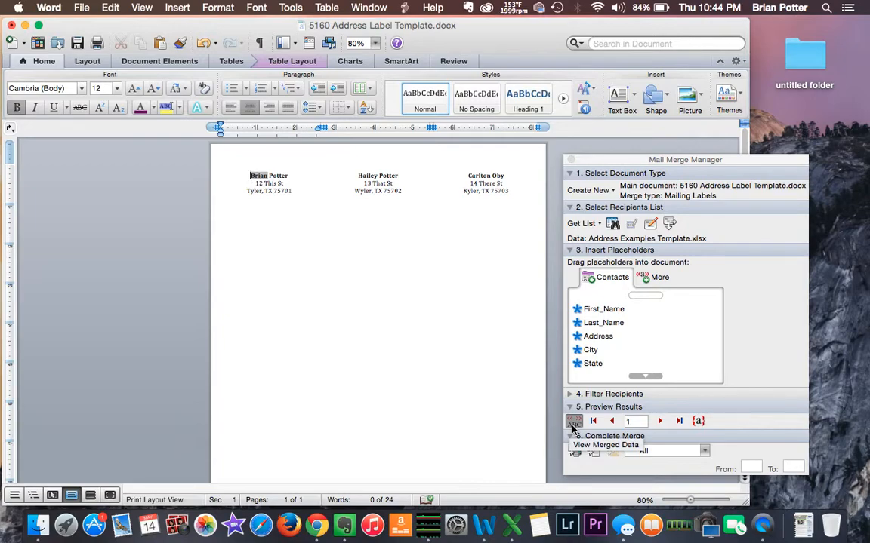
left_click(573, 421)
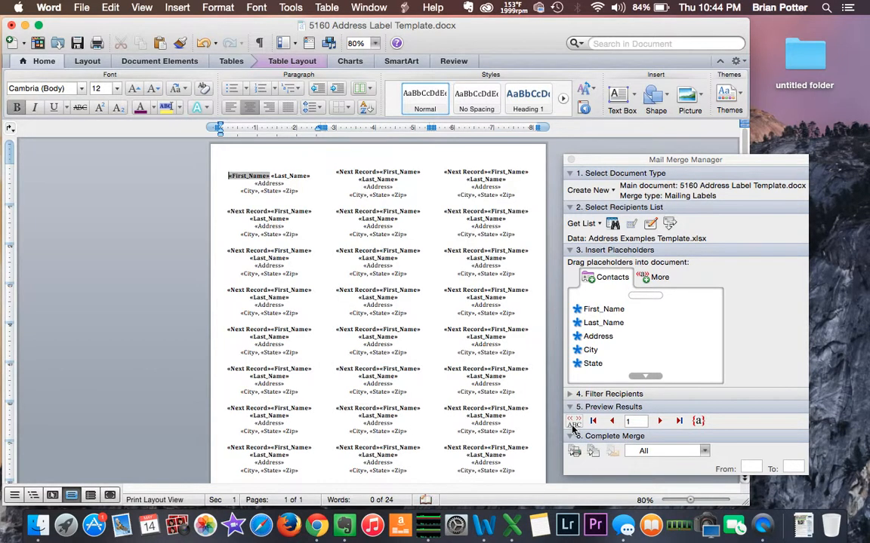
- Reload Address Examples Template.xlsx (Sheet1, entire worksheet), preview merged labels, then switch back to merge fields
left_click(593, 224)
left_click(620, 254)
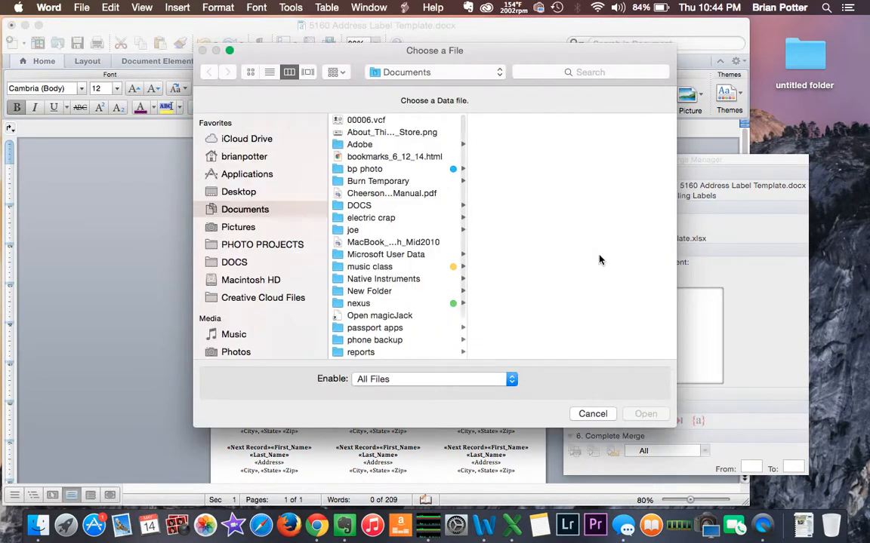
left_click(264, 191)
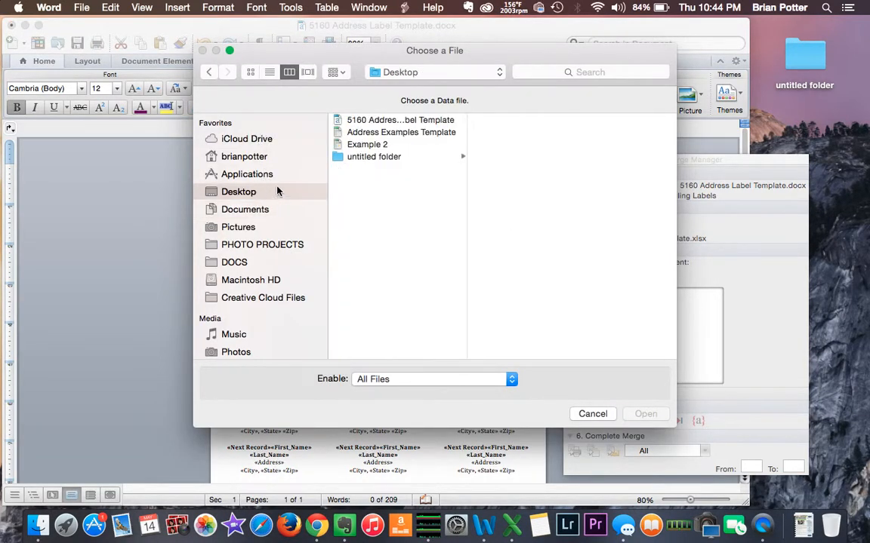
double_click(370, 137)
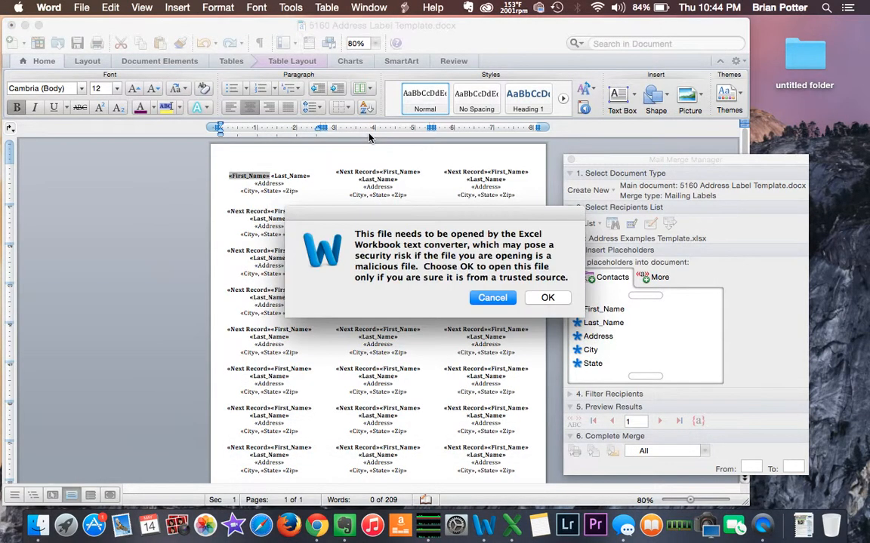
left_click(540, 296)
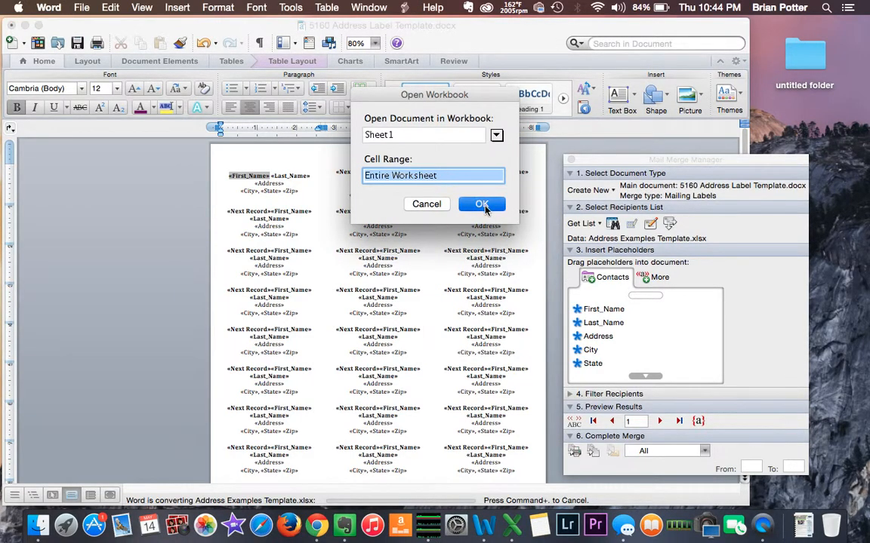
left_click(485, 205)
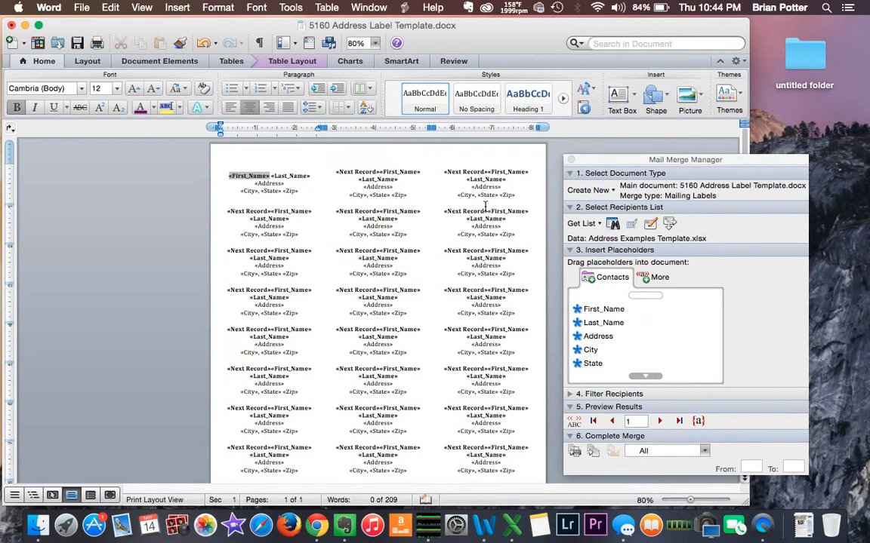
left_click(576, 425)
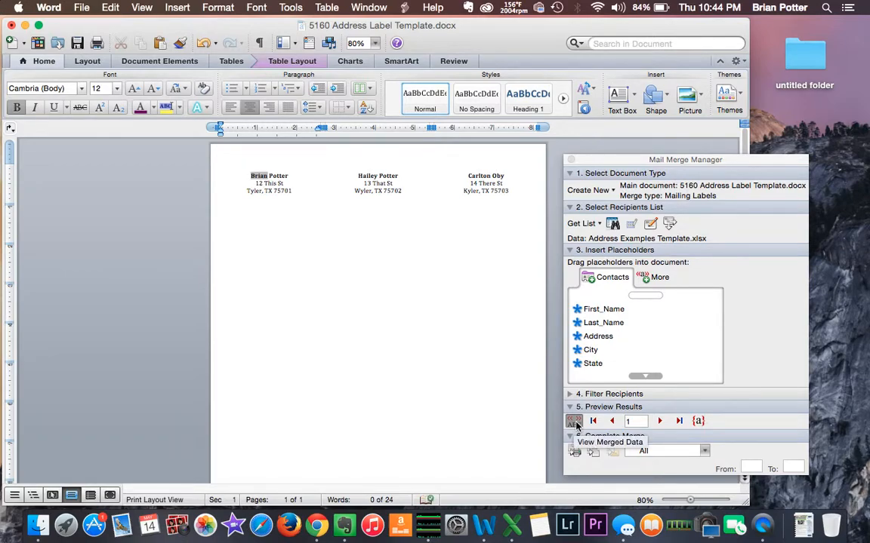
left_click(574, 422)
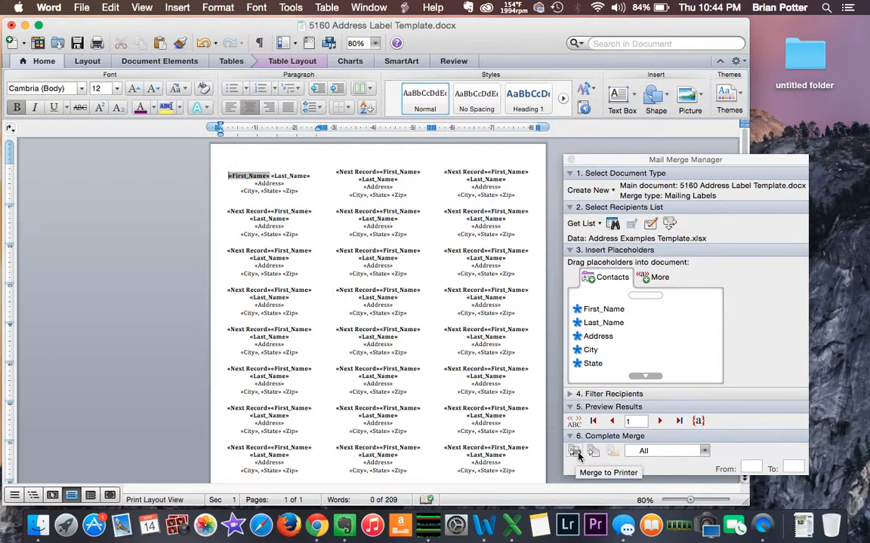
left_click(577, 453)
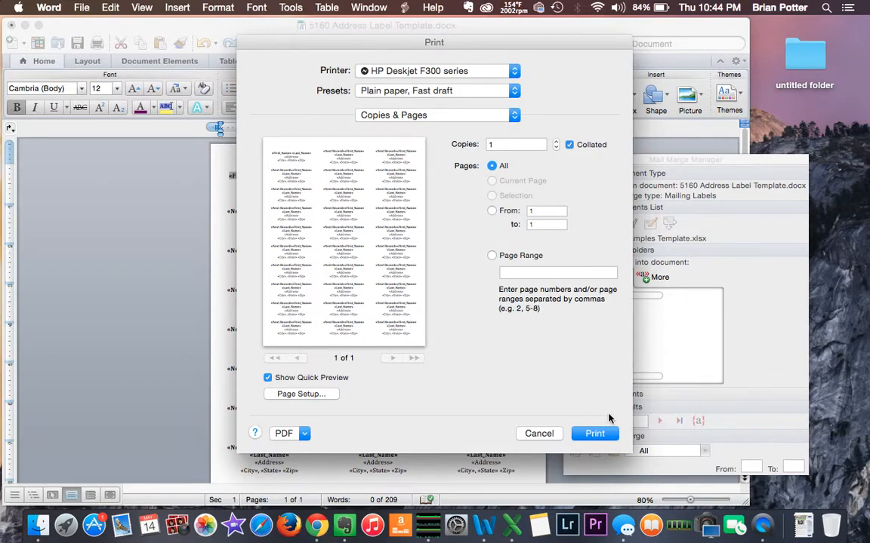
left_click(538, 434)
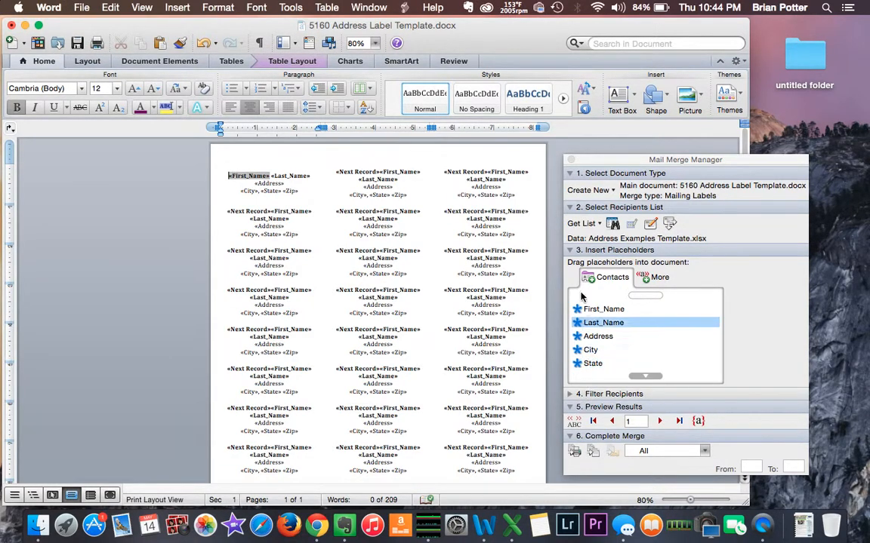
- Switch the data source to Example 2.xlsx (entire worksheet) and preview its three merged addresses
left_click(583, 224)
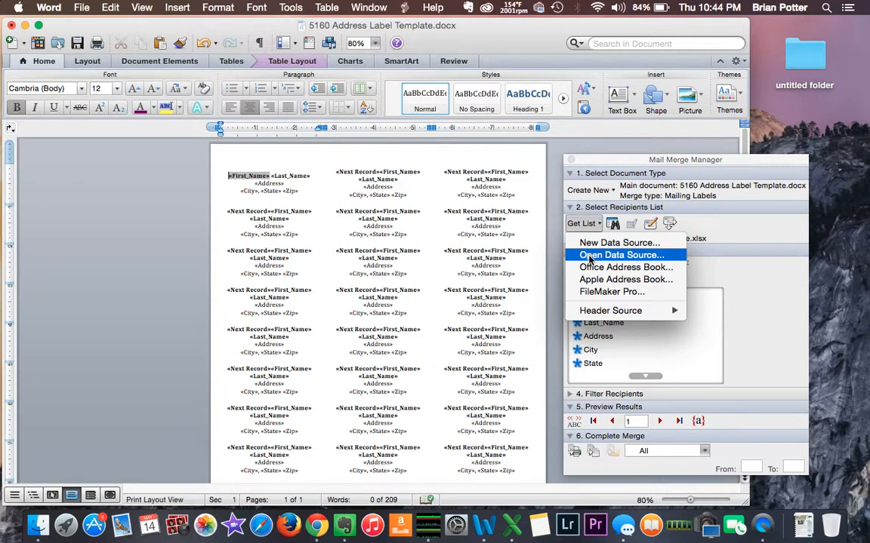
left_click(589, 256)
left_click(298, 192)
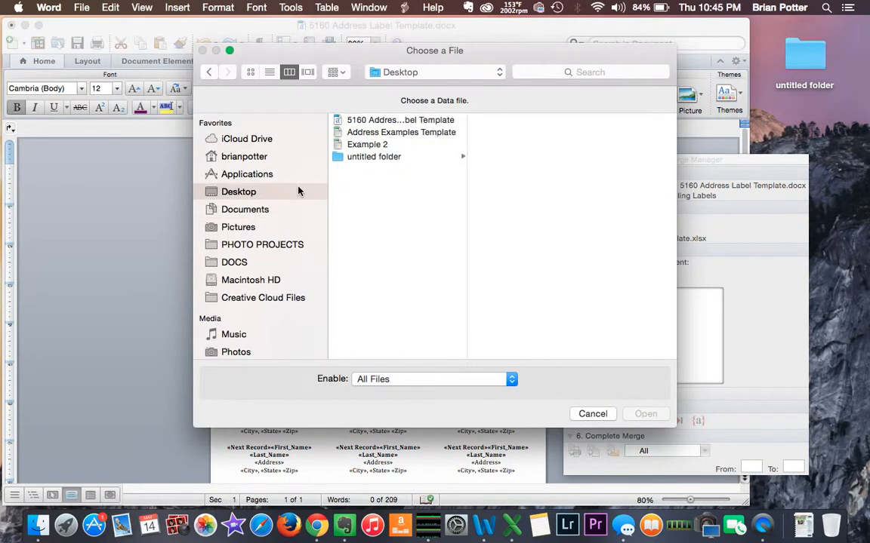
left_click(363, 145)
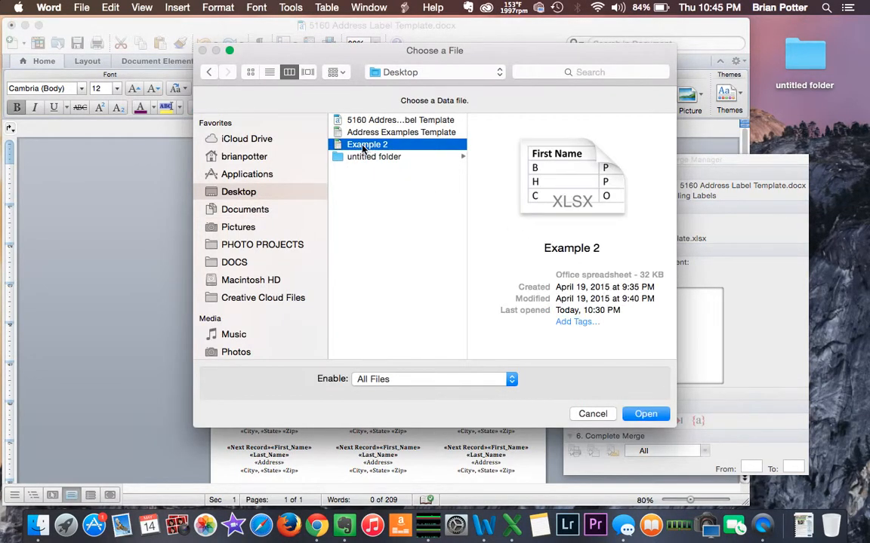
double_click(364, 146)
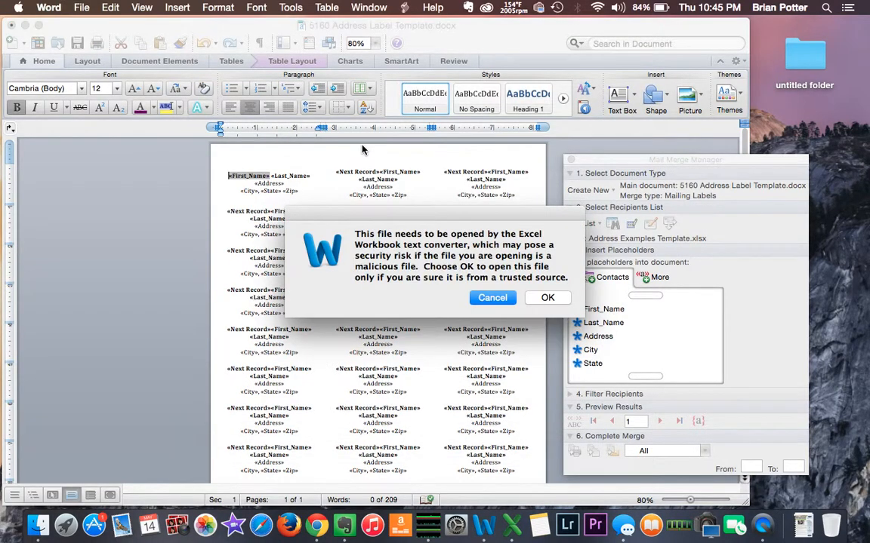
left_click(545, 298)
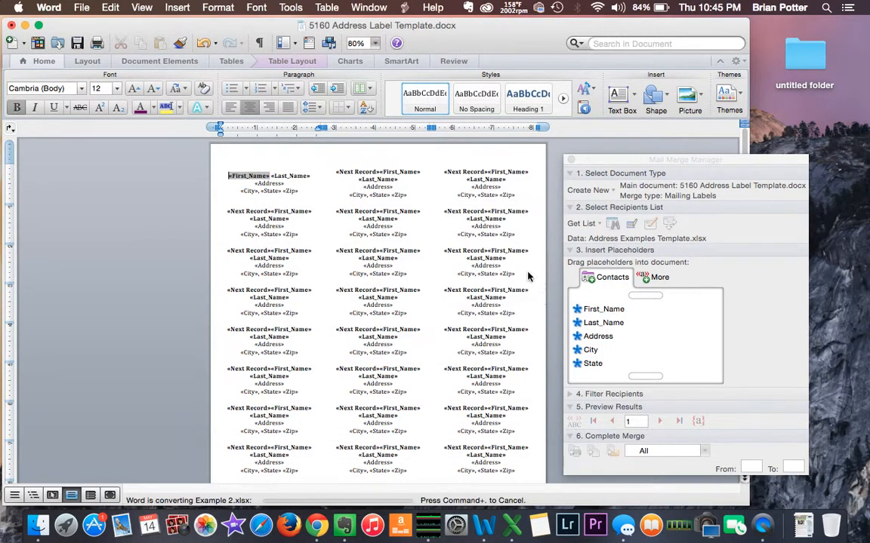
left_click(498, 207)
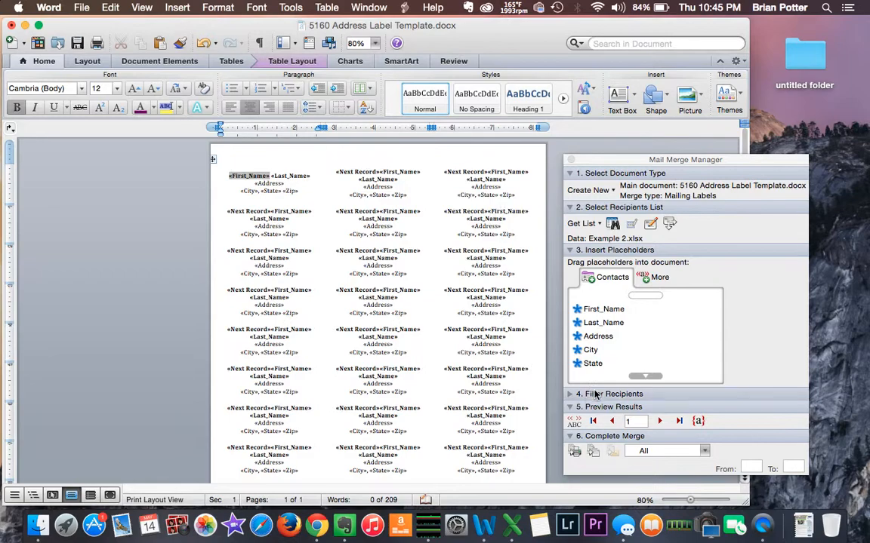
left_click(574, 425)
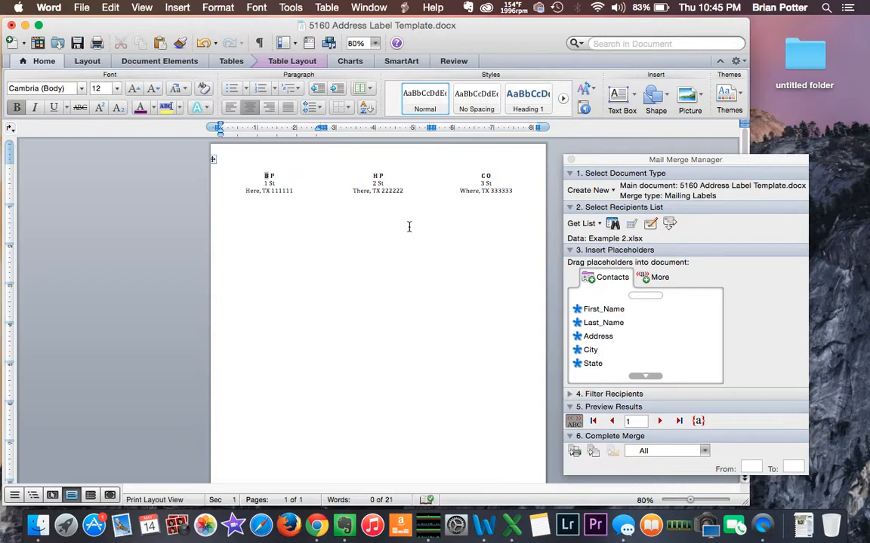
- Relink Address Examples Template.xlsx (entire worksheet) as recipients and turn View Merged Data off
left_click(592, 223)
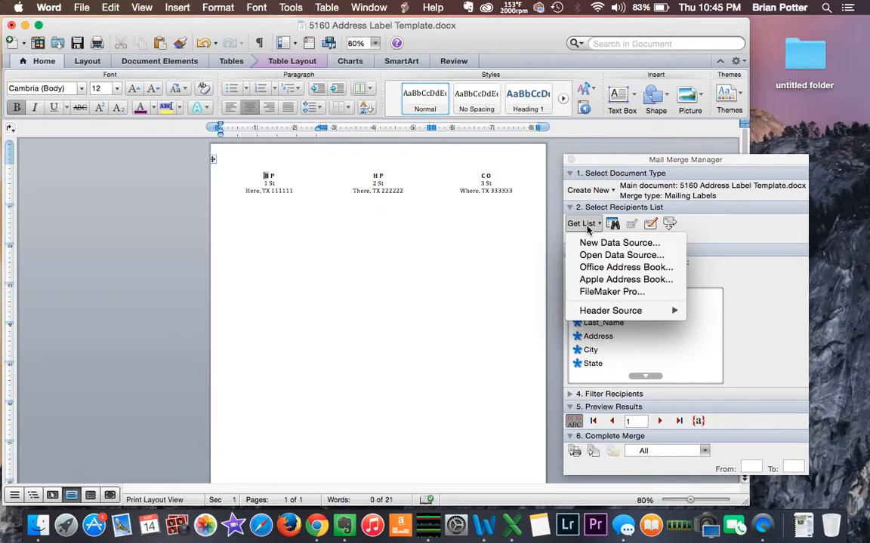
left_click(590, 254)
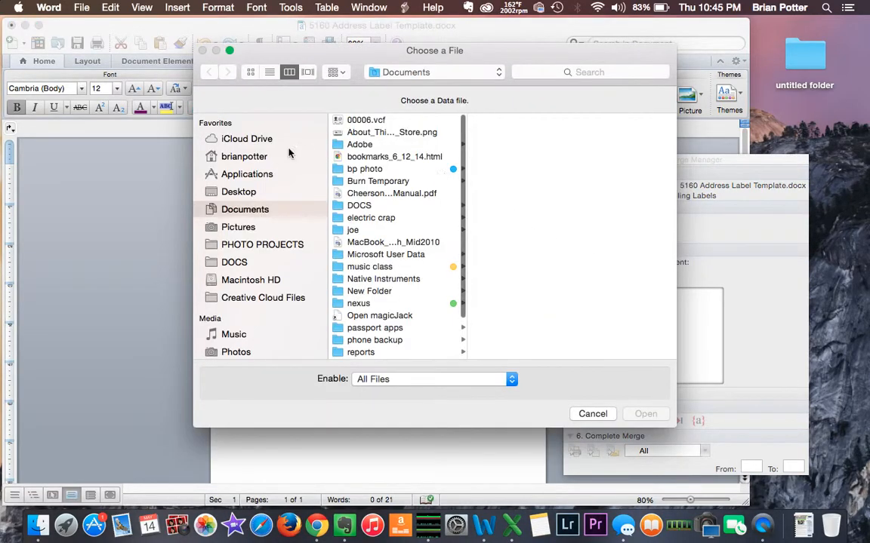
left_click(253, 193)
double_click(377, 133)
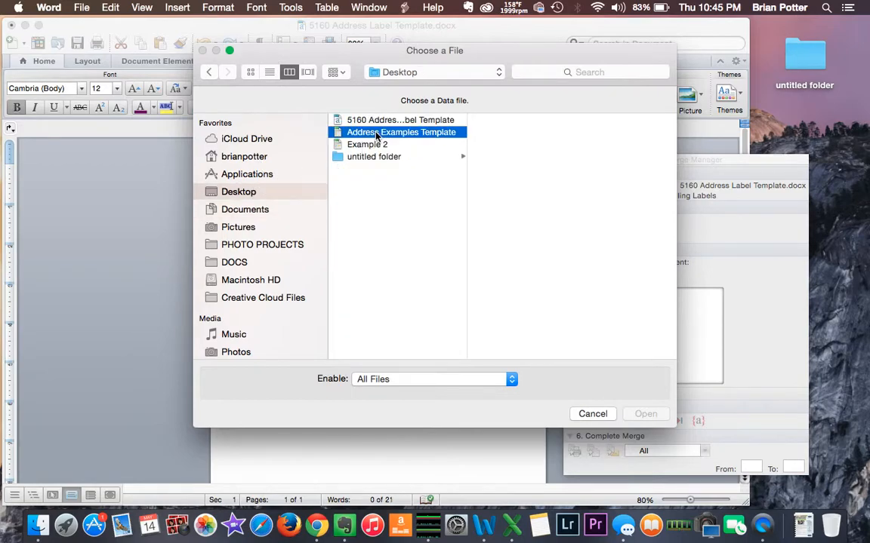
left_click(545, 299)
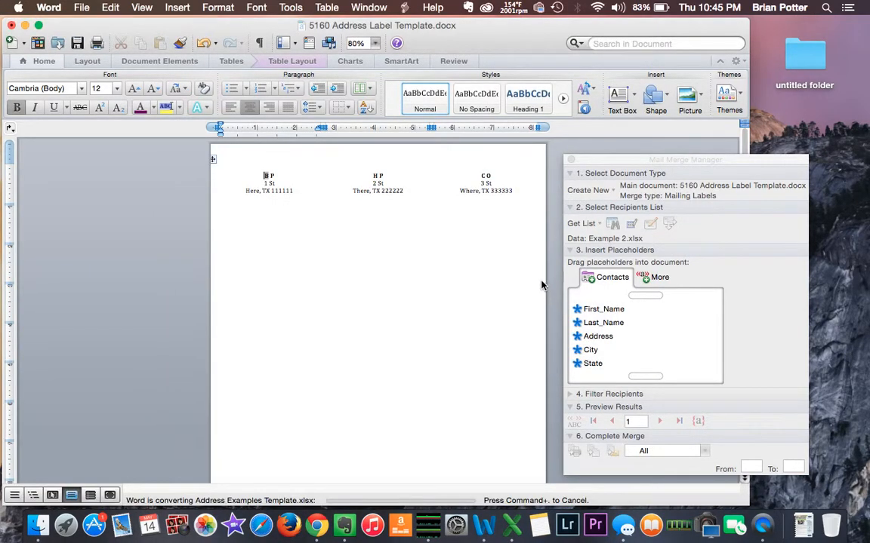
left_click(490, 203)
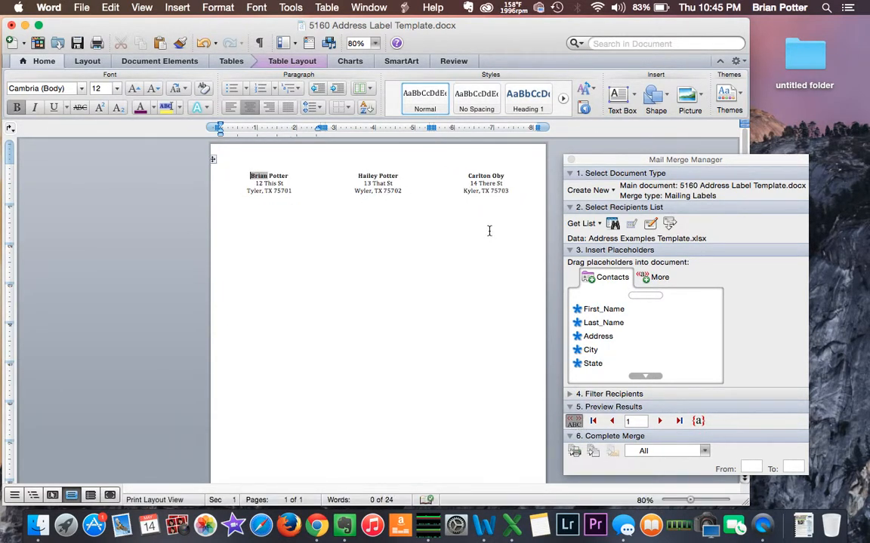
left_click(573, 419)
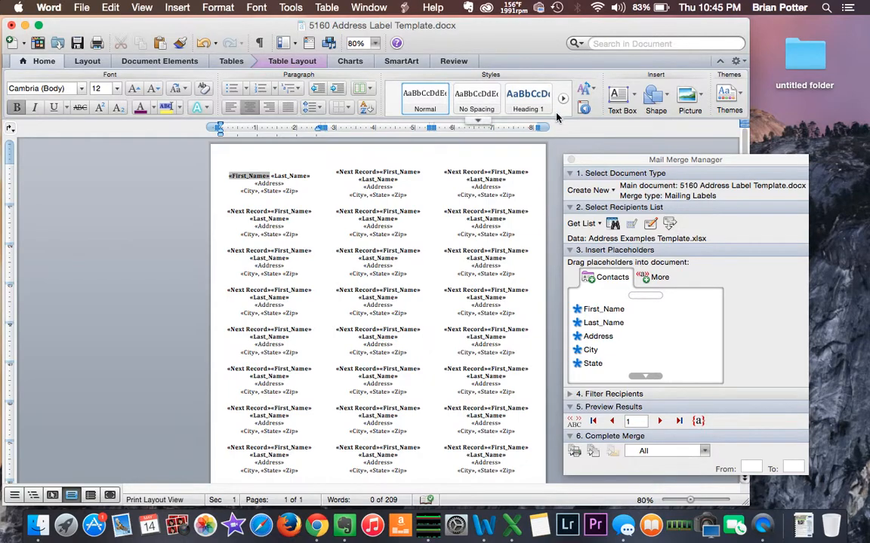
- Close the 5160 Address Label Template document, discarding its unsaved changes
left_click(12, 27)
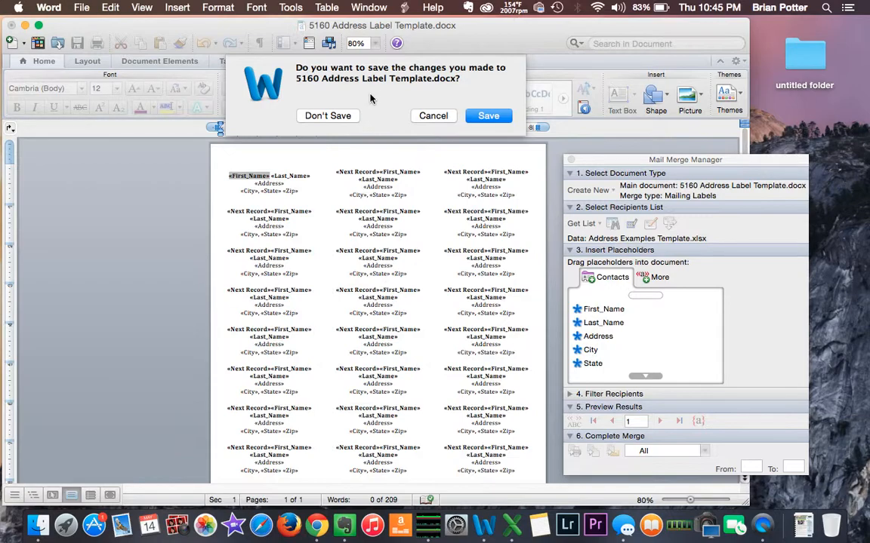
left_click(329, 117)
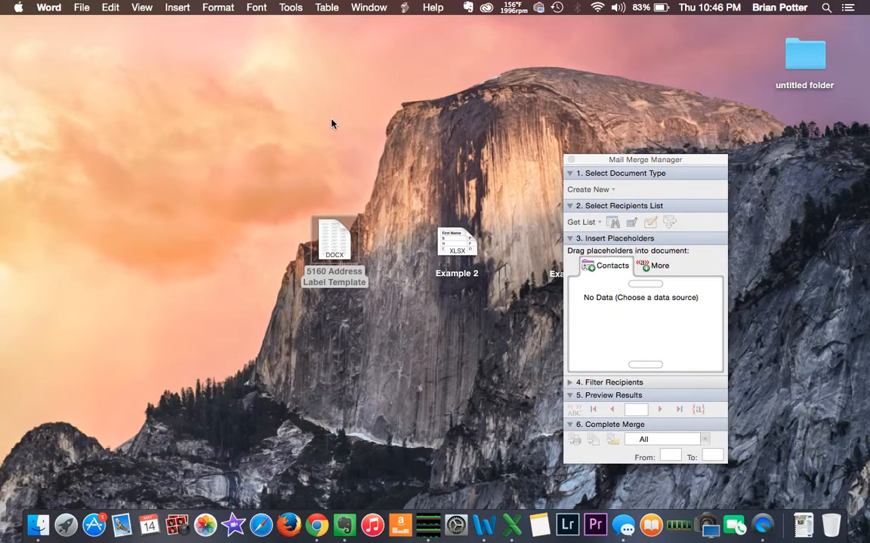
- Close the Mail Merge Manager, then select the Address Examples Template and 5160 Address Label Template desktop files
left_click(570, 159)
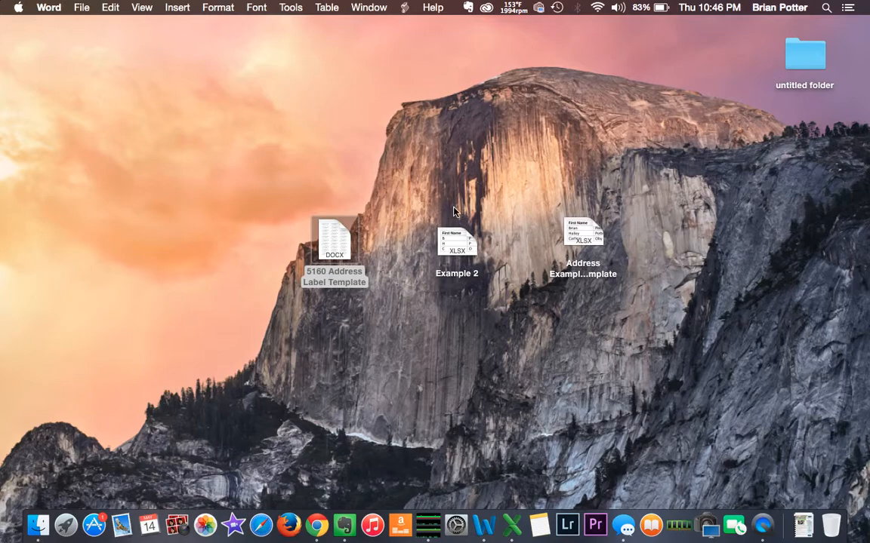
left_click(582, 236)
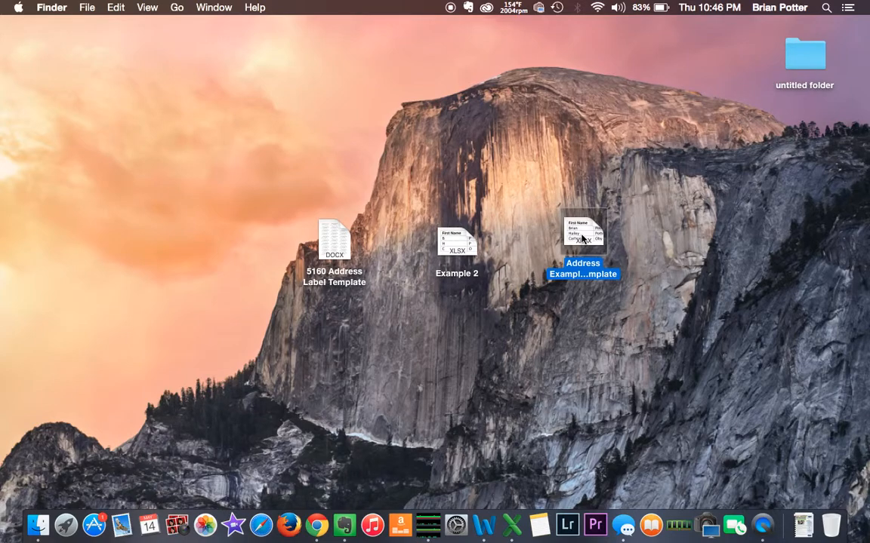
left_click(333, 239)
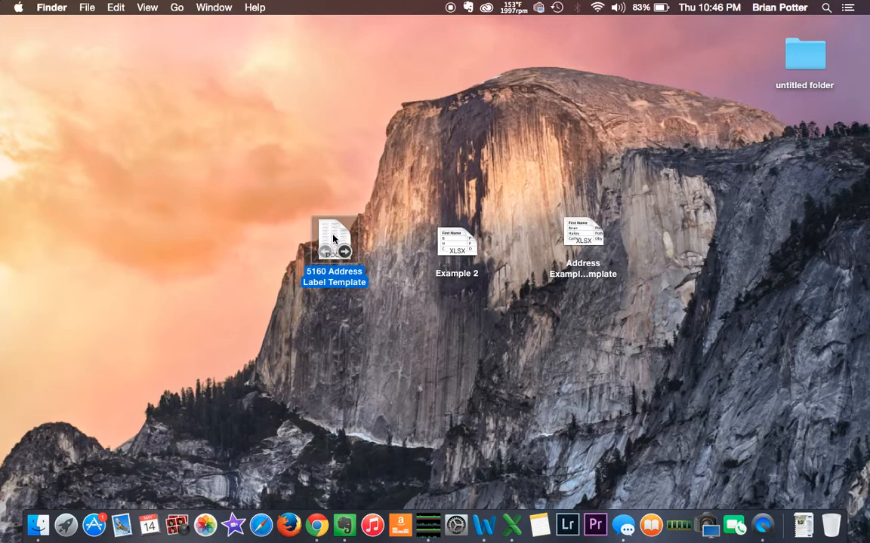
mouse_move(351, 255)
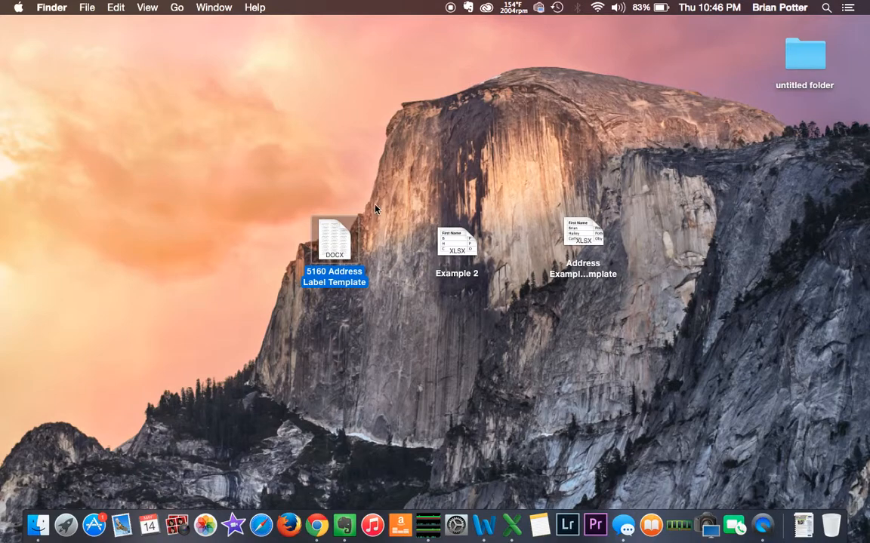